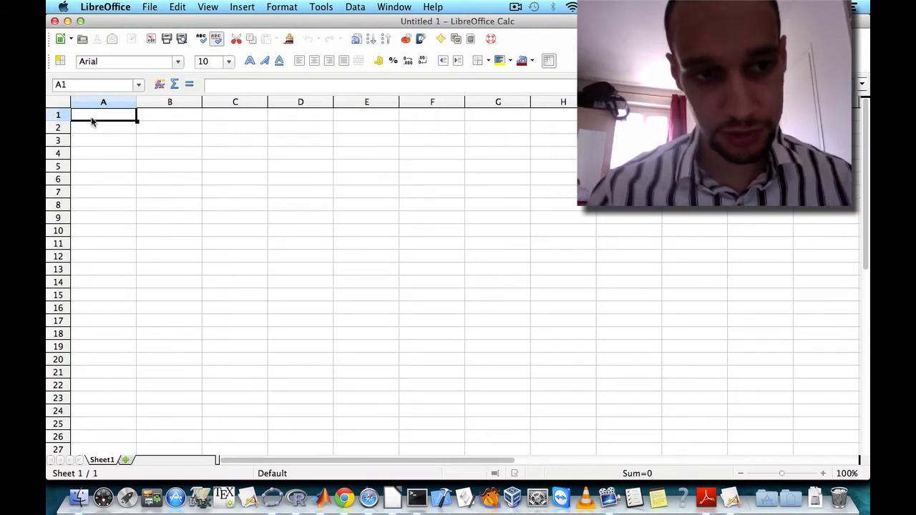
Create an n column in column A with 0 and 1 below the header, filling the series down to 20 in A22
text(n)
key(Return)
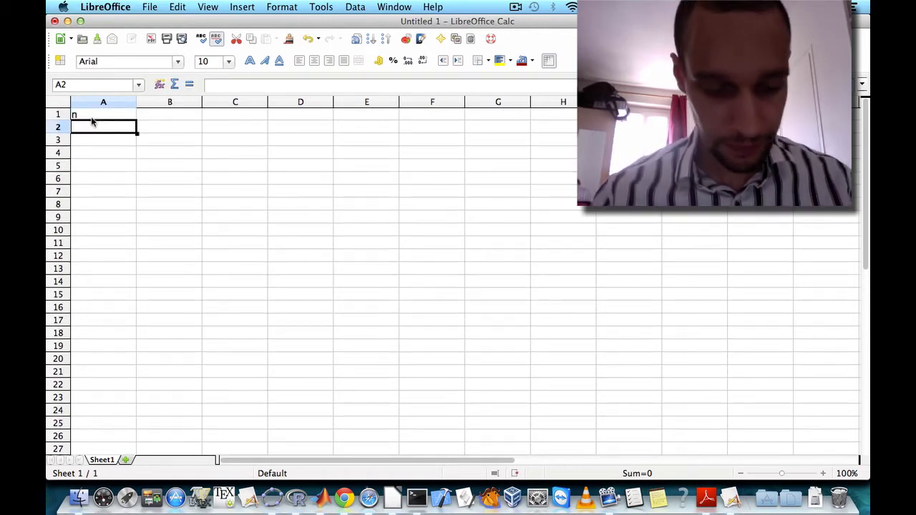
text(0)
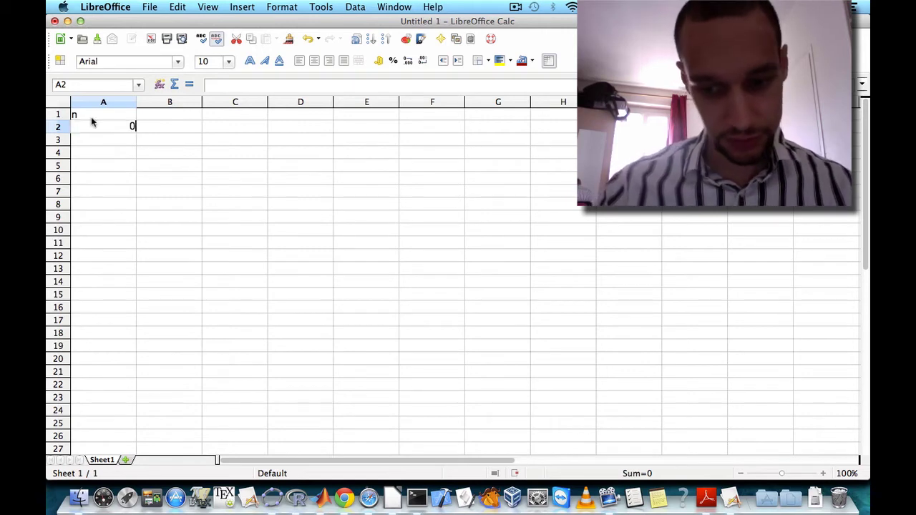
key(Return)
text(1)
key(Return)
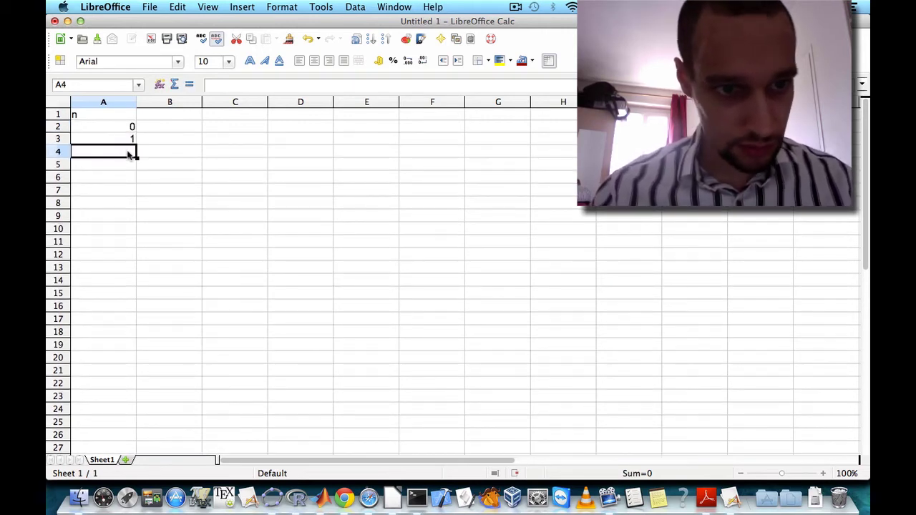
click(131, 138)
drag(135, 144, 161, 385)
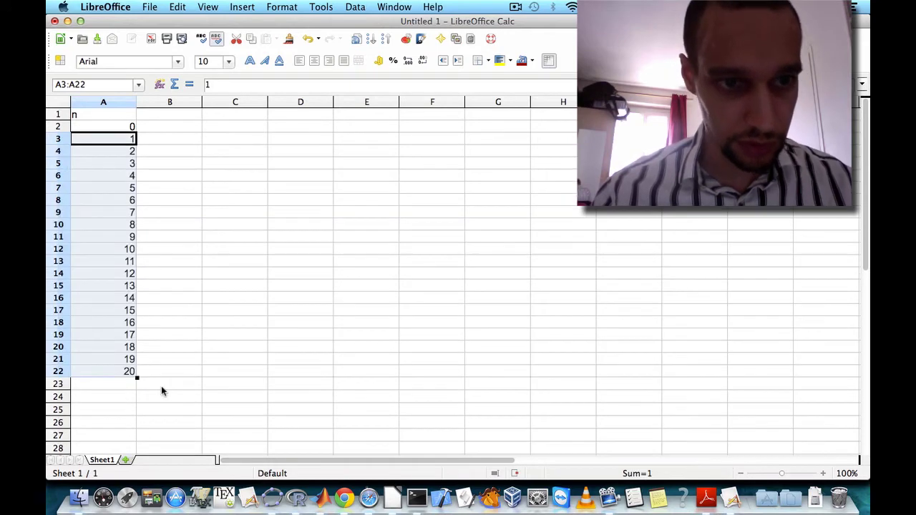
Enter the header u(n) in cell B1
click(169, 116)
text(u)
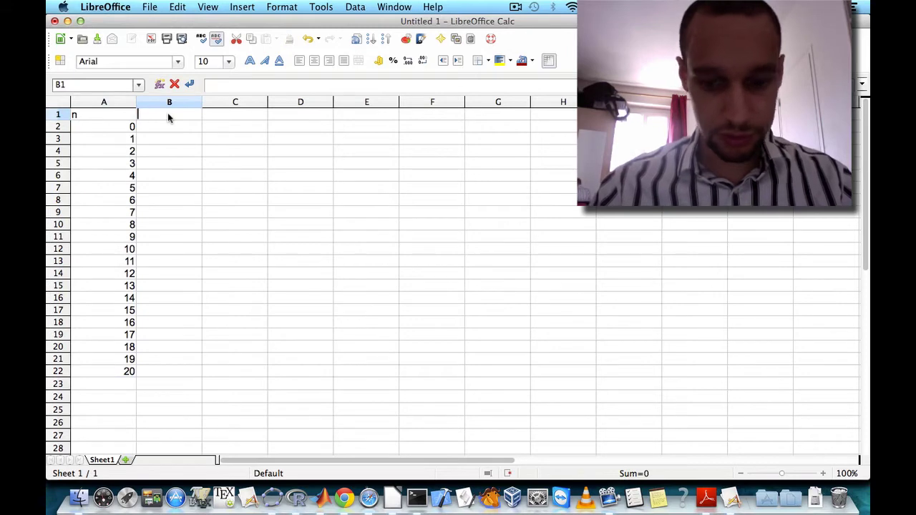
text((n)
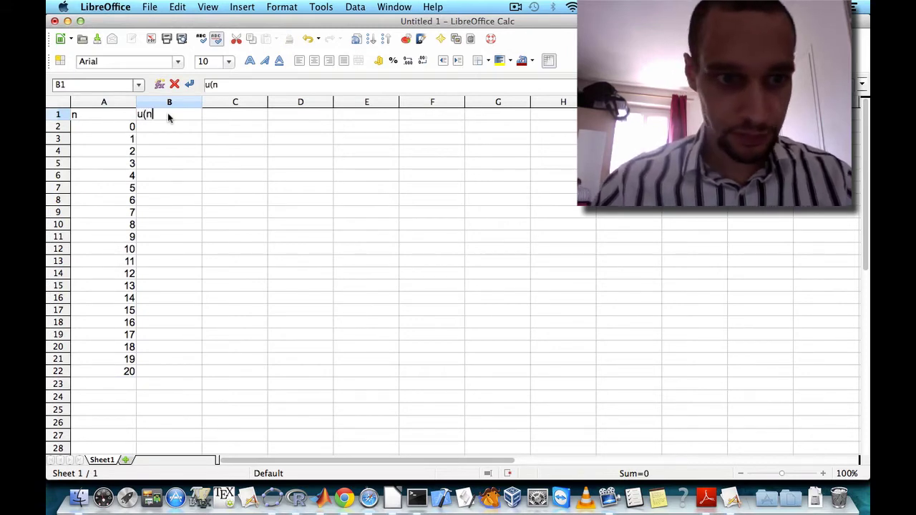
text())
key(Tab)
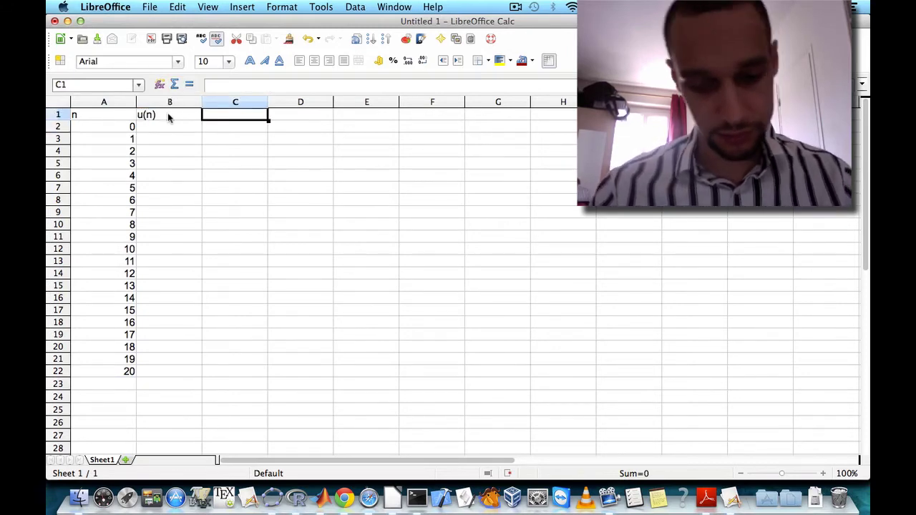
Enter the header u(n+1)=(u(n)+a/u(n))/2 in C1 and widen column C to fit it
text(u)
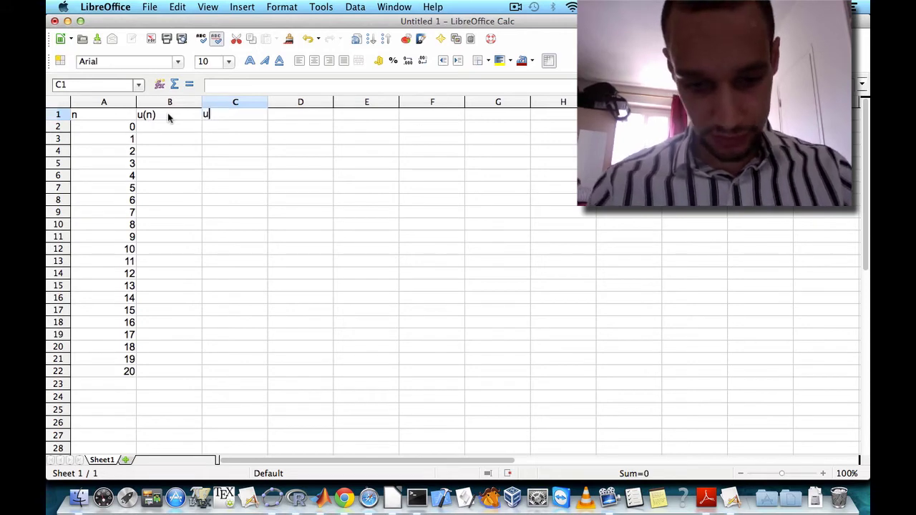
text((n+1)=()
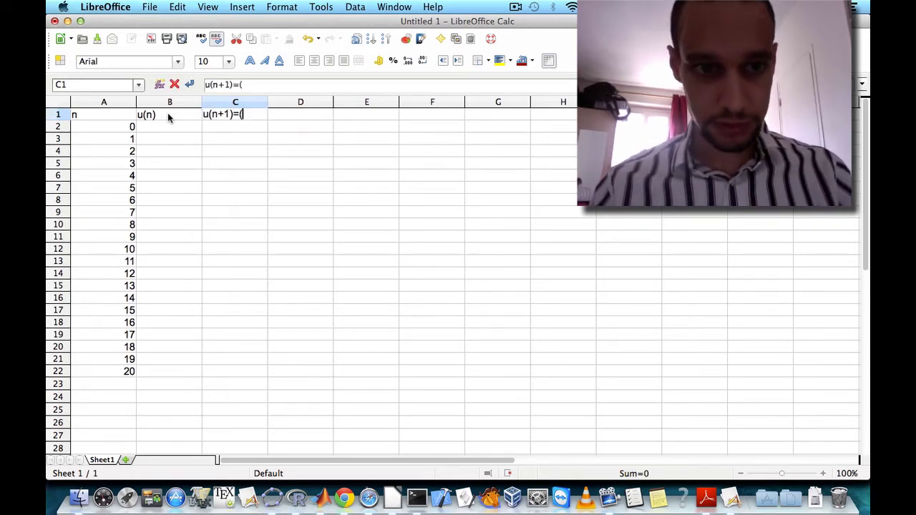
text(u(n)+a)
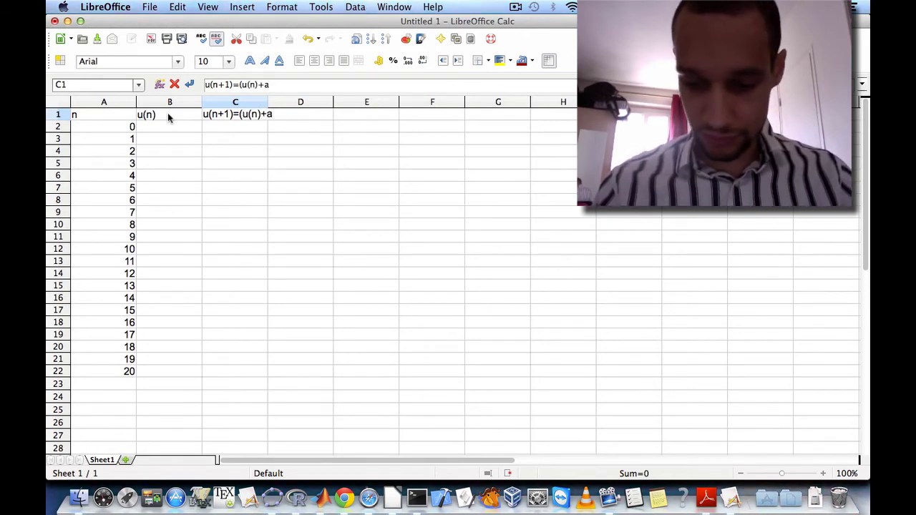
text(/)
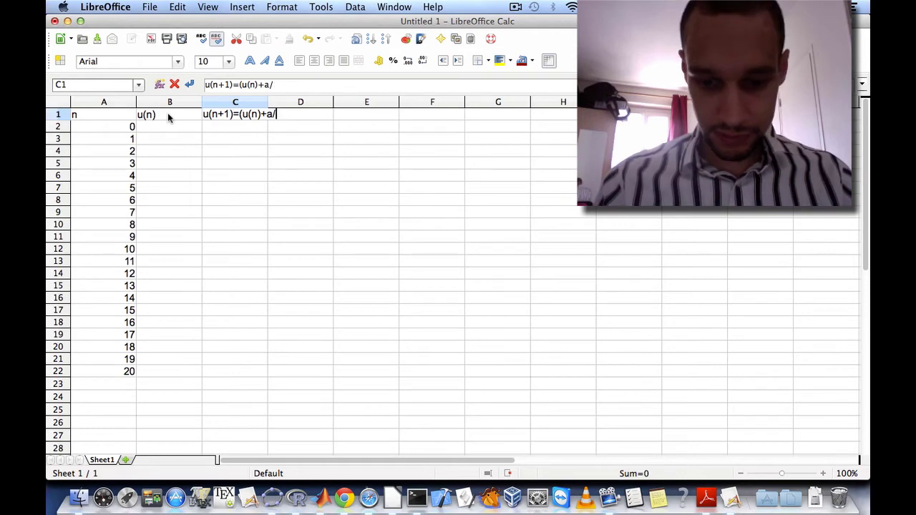
text(u(n))/2)
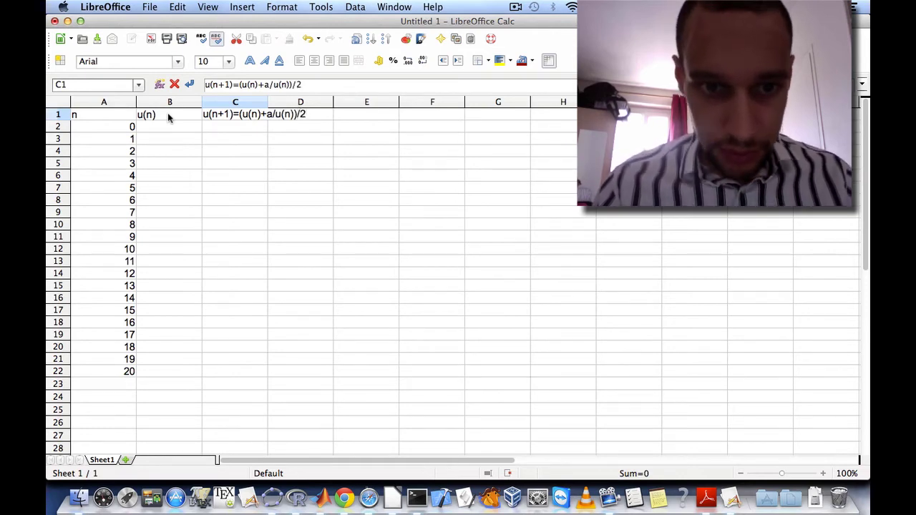
key(Return)
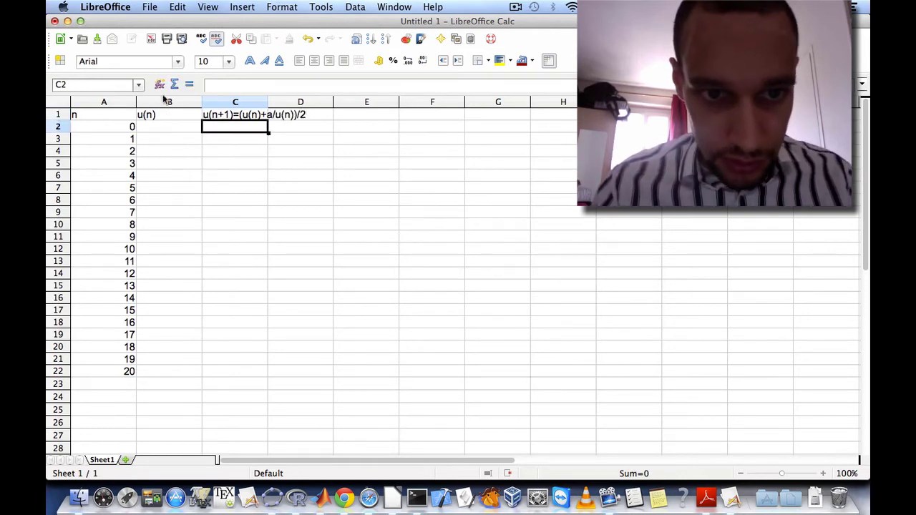
drag(267, 102, 311, 101)
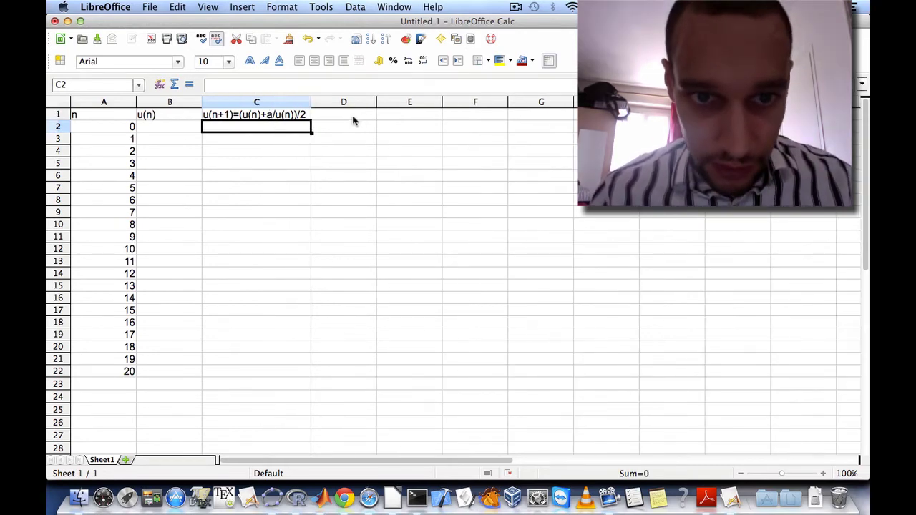
Label D1 as a and enter the value 2 beneath it in D2
click(352, 117)
text(a)
key(Return)
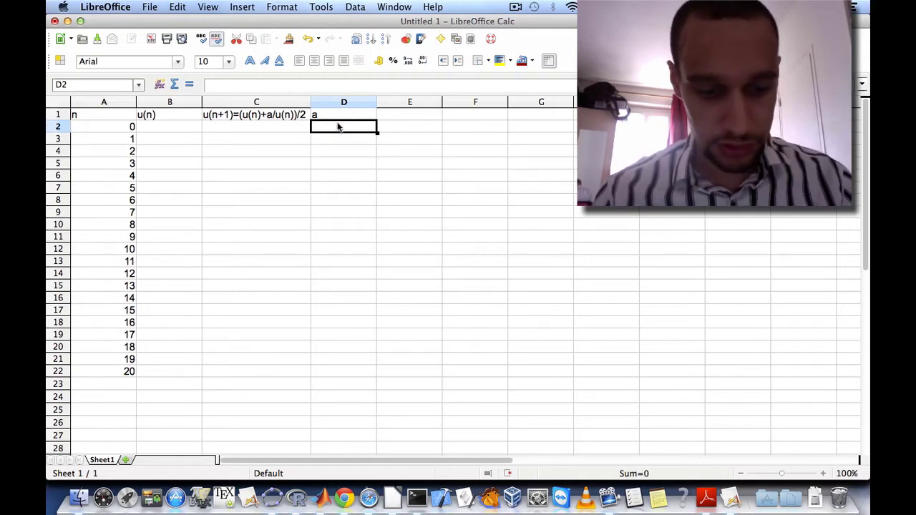
text(2)
key(Return)
Enter 1 in B2 as the initial value of u(n)
key(Left)
key(Left)
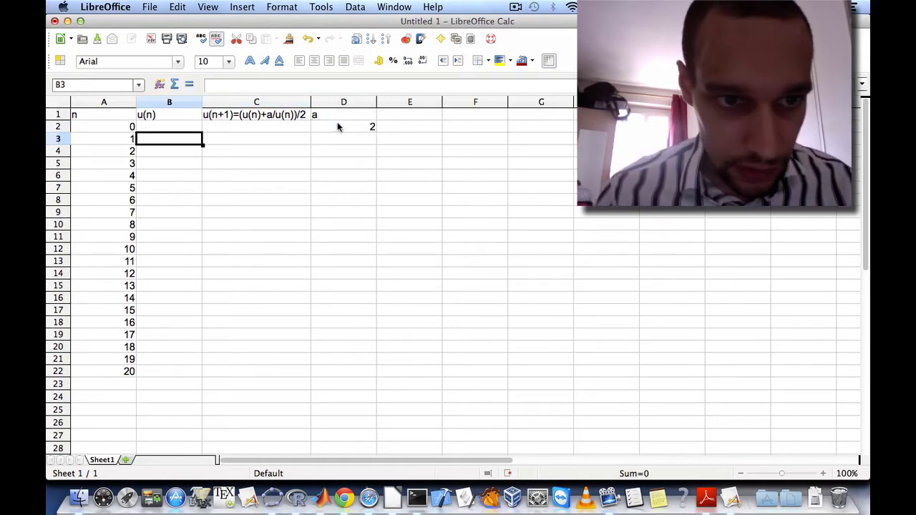
key(Up)
text(1)
key(Return)
Enter the recurrence formula =(B2+$D$2/B2)/2 in C2, with an absolute reference to the value of a
key(Right)
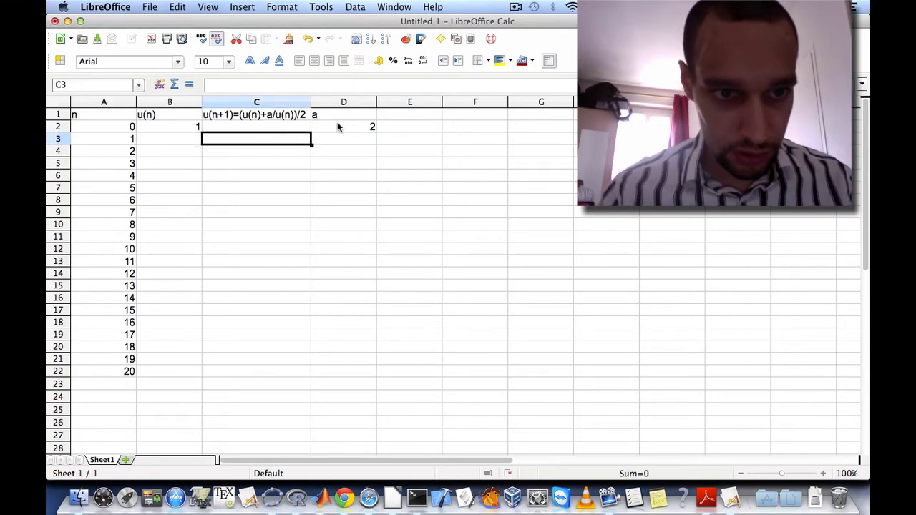
key(Up)
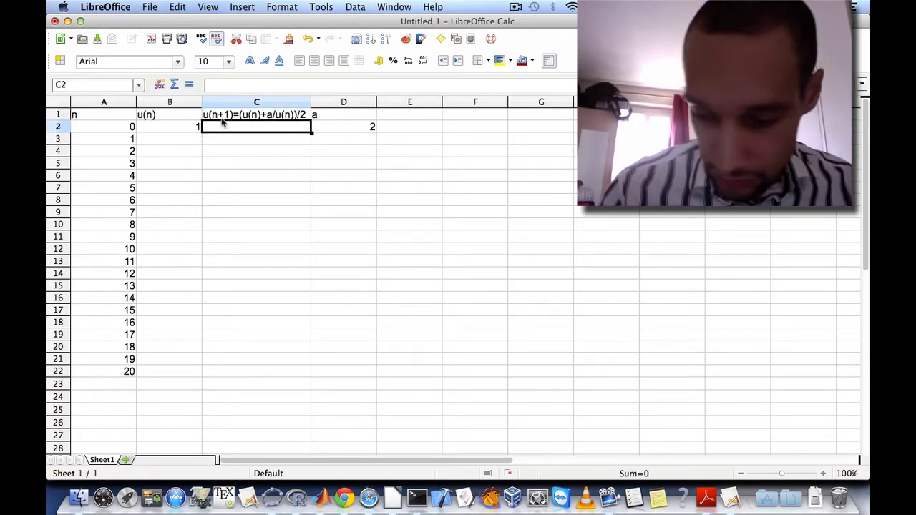
text(=()
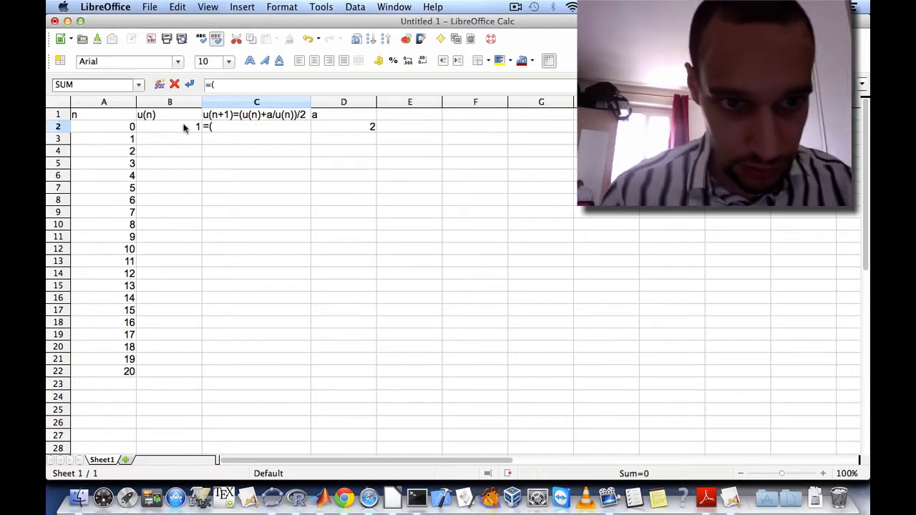
text(B)
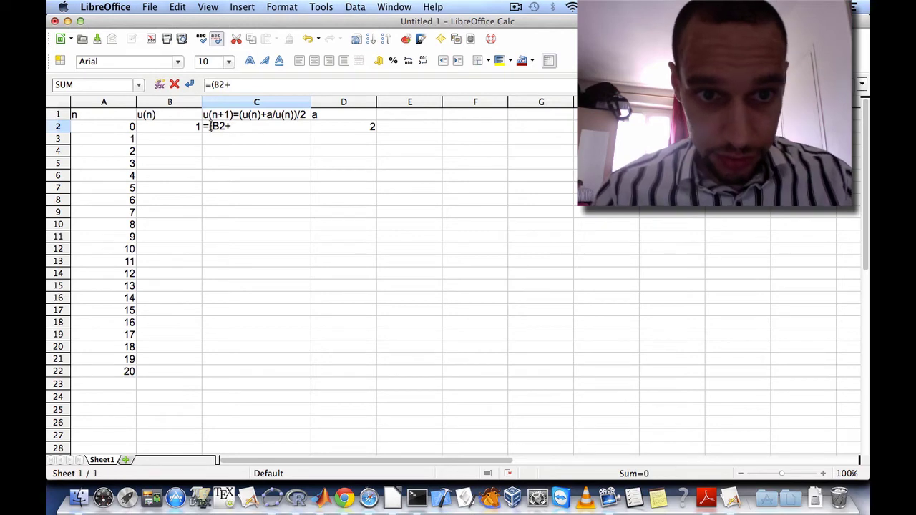
text(2+)
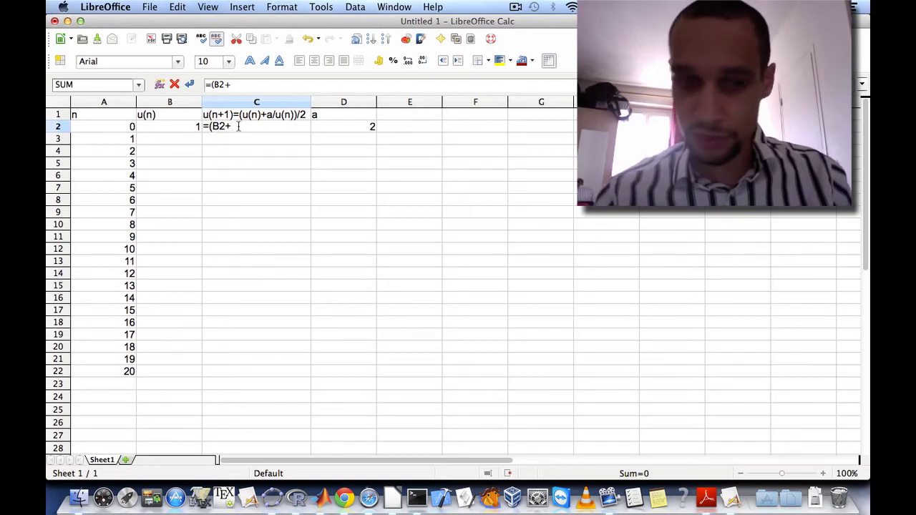
text($)
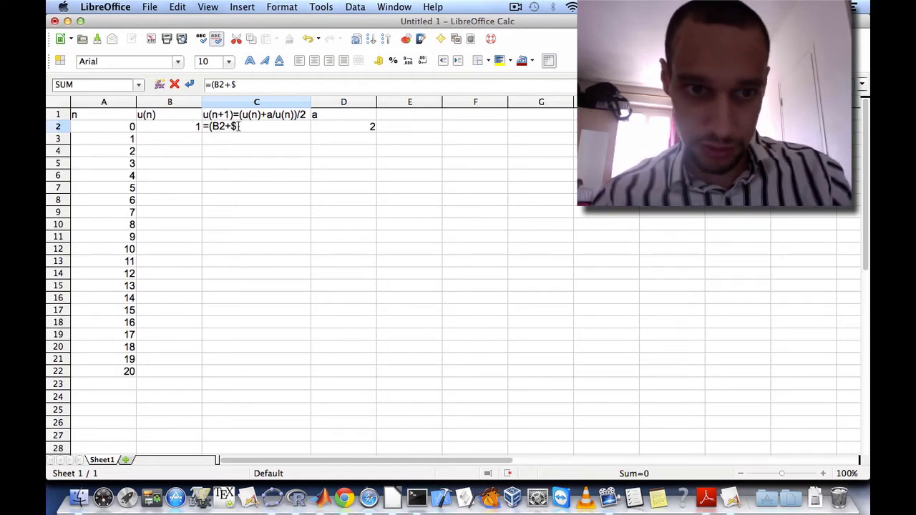
text(D$)
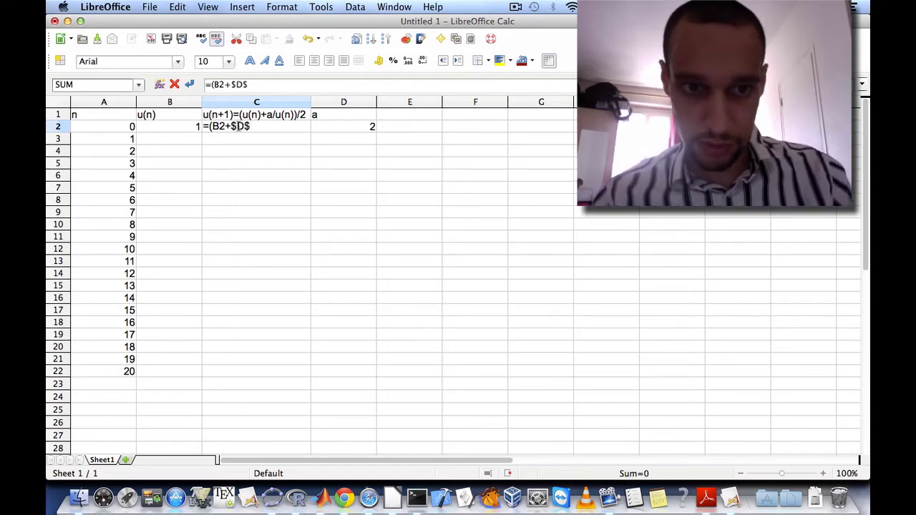
text(2/)
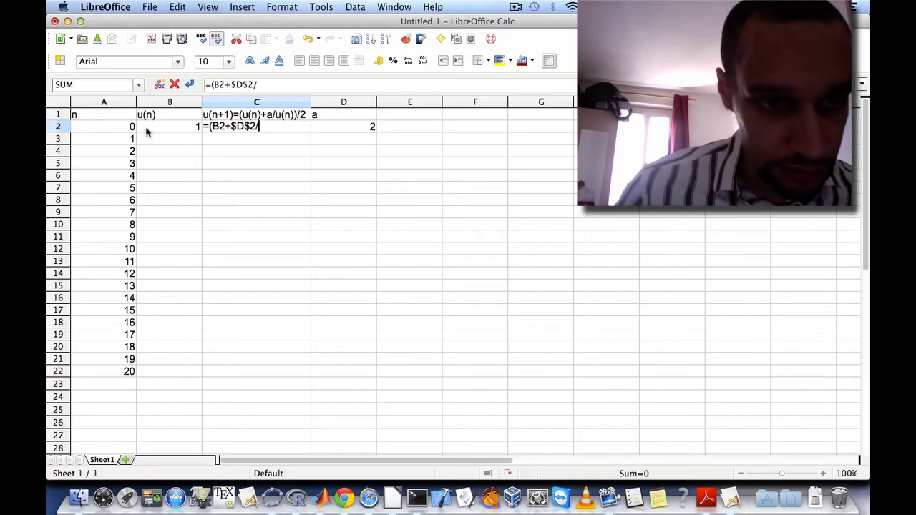
text(B)
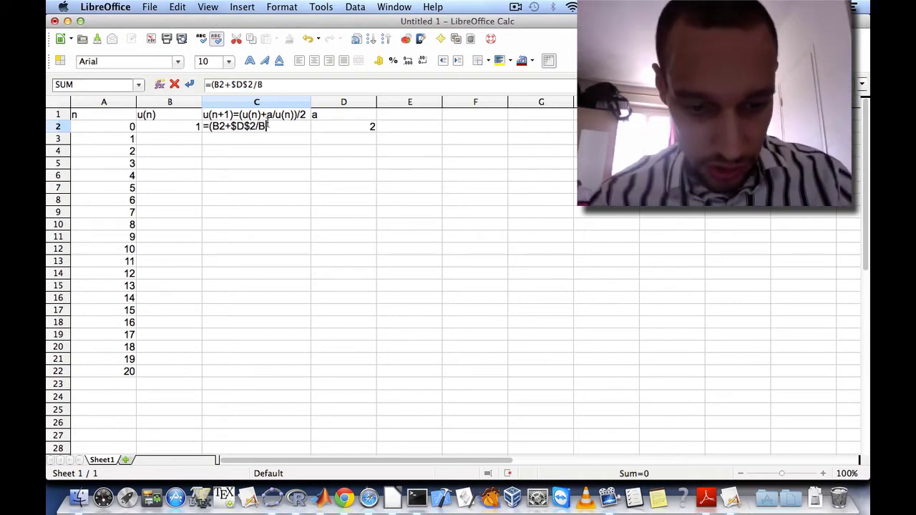
text(2))
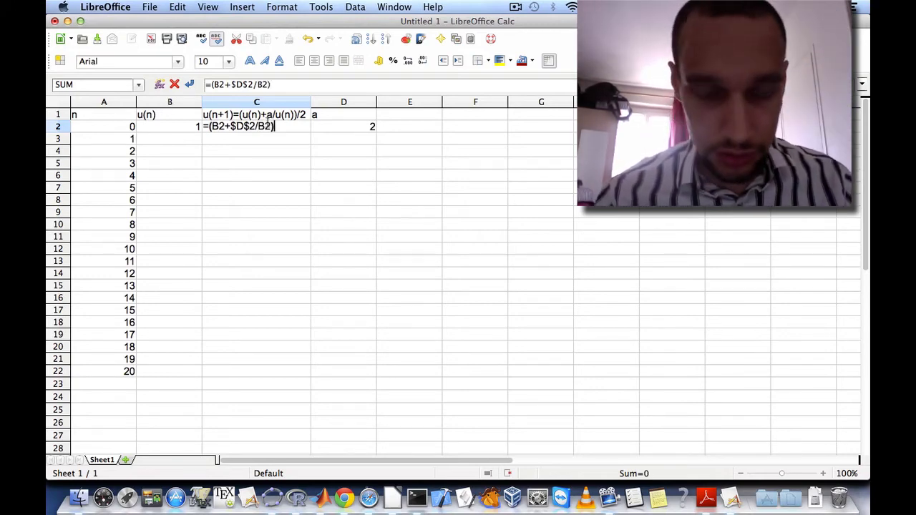
text(/2)
key(Return)
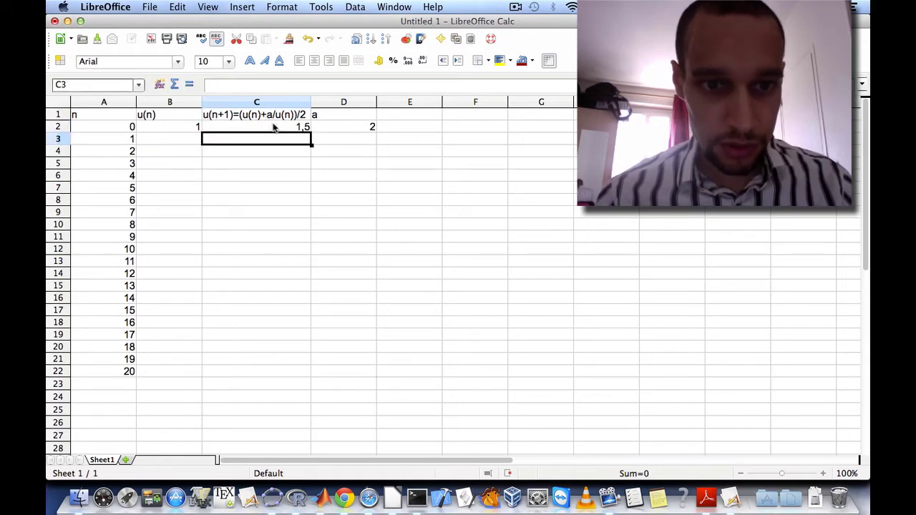
click(300, 128)
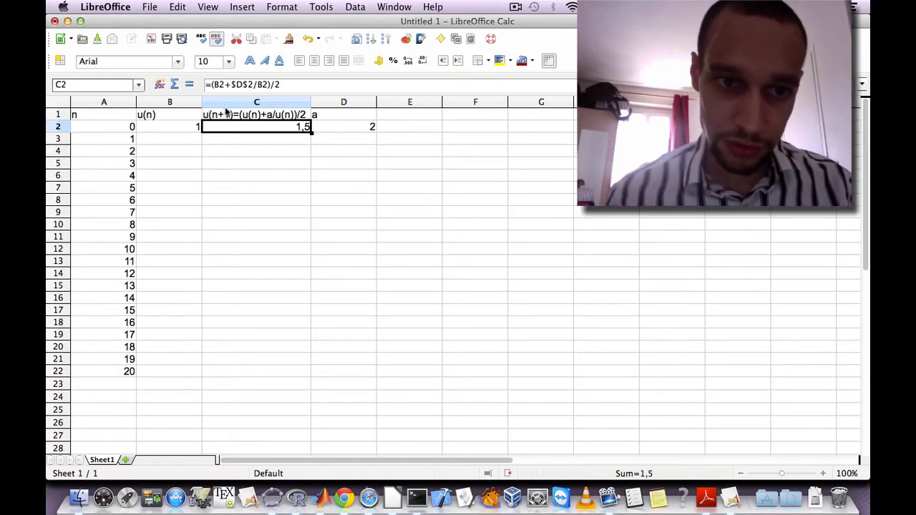
Enter =C2 in B3 so that u(1) takes the computed next term from the row above
click(164, 139)
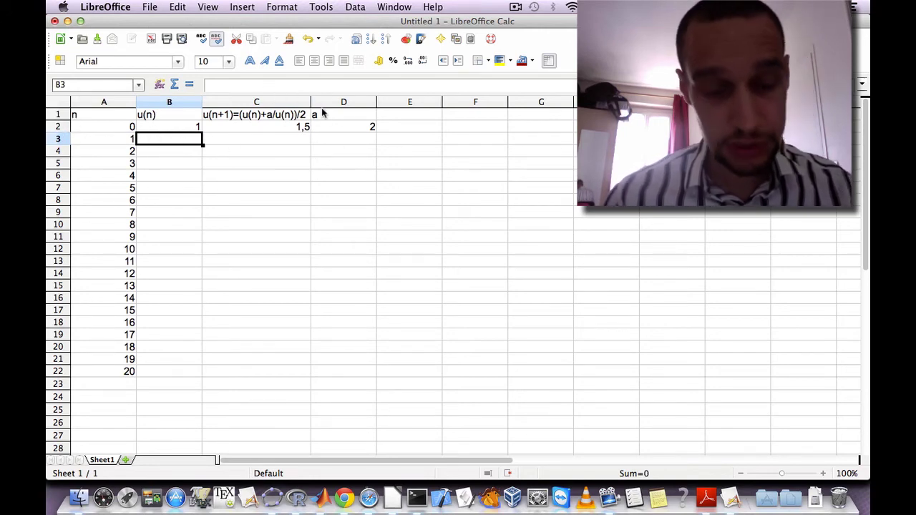
text(=)
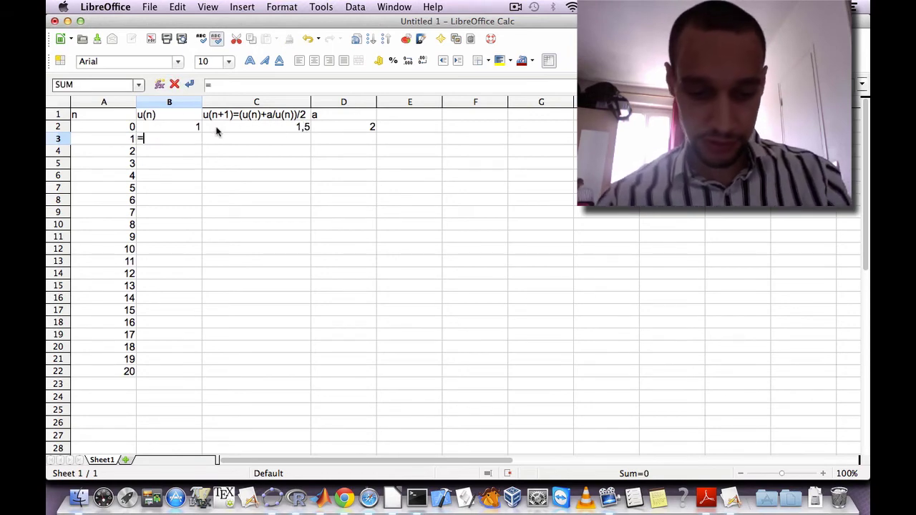
text(C)
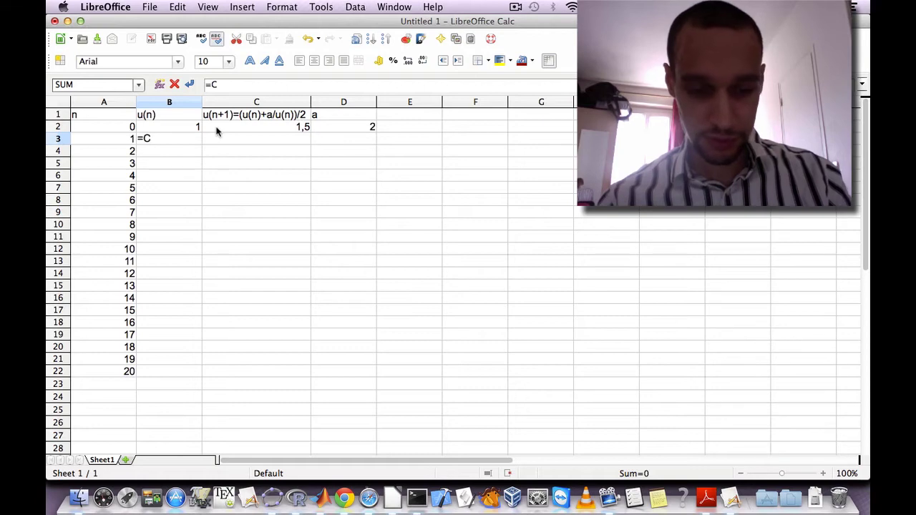
text(2)
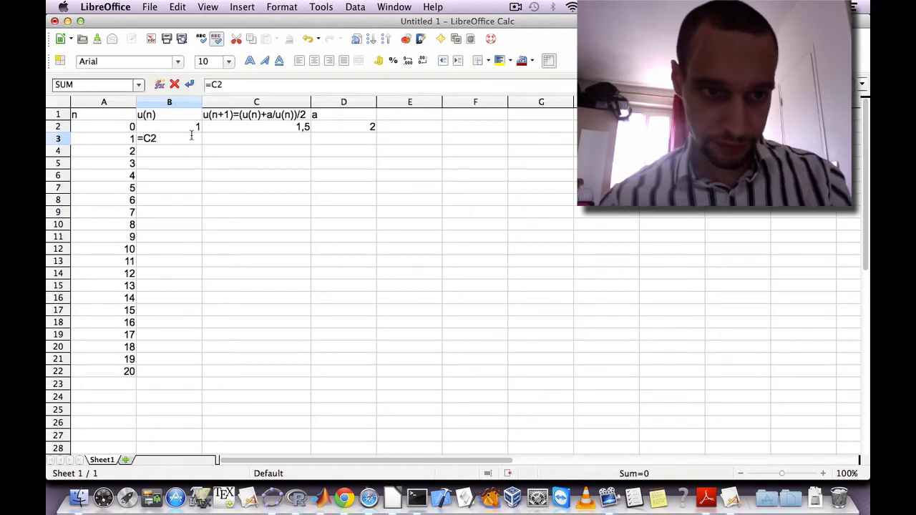
key(Return)
Fill the recurrence formula from C2 down to C22
click(243, 131)
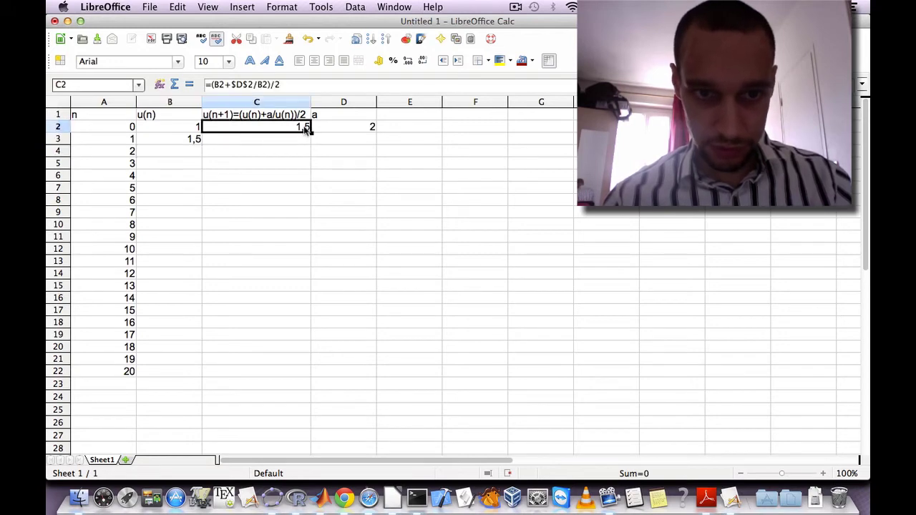
drag(347, 235, 374, 379)
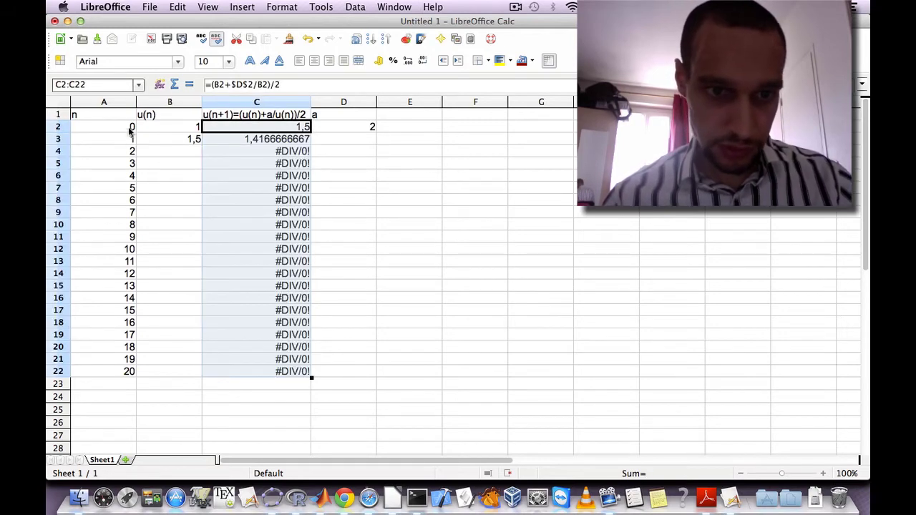
Fill the =C2 reference from B3 down to B22 so each u(n) takes the term computed in the row above
click(190, 139)
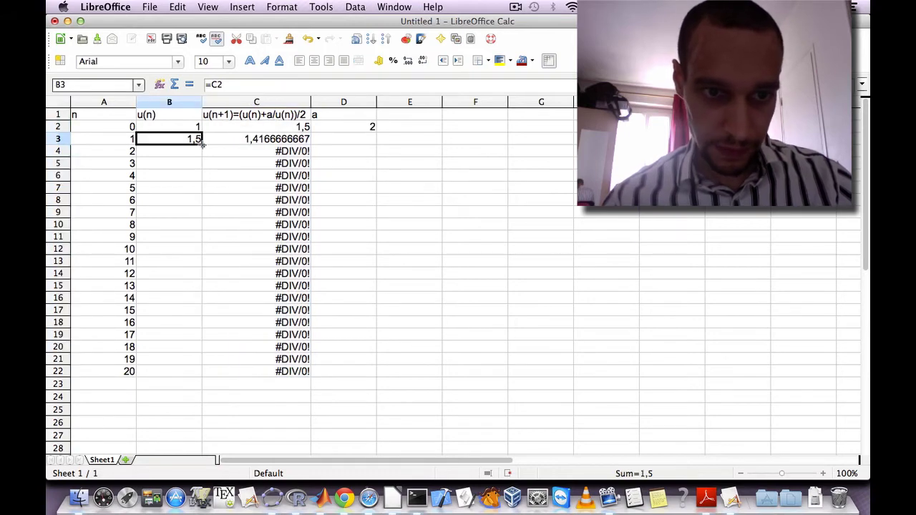
drag(203, 151, 231, 380)
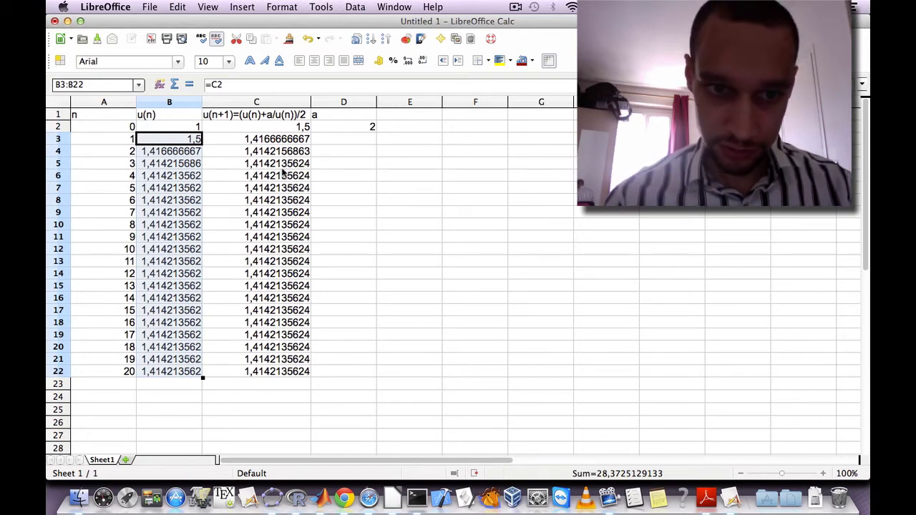
Set the initial value of u(n) in B2 to 10
click(197, 127)
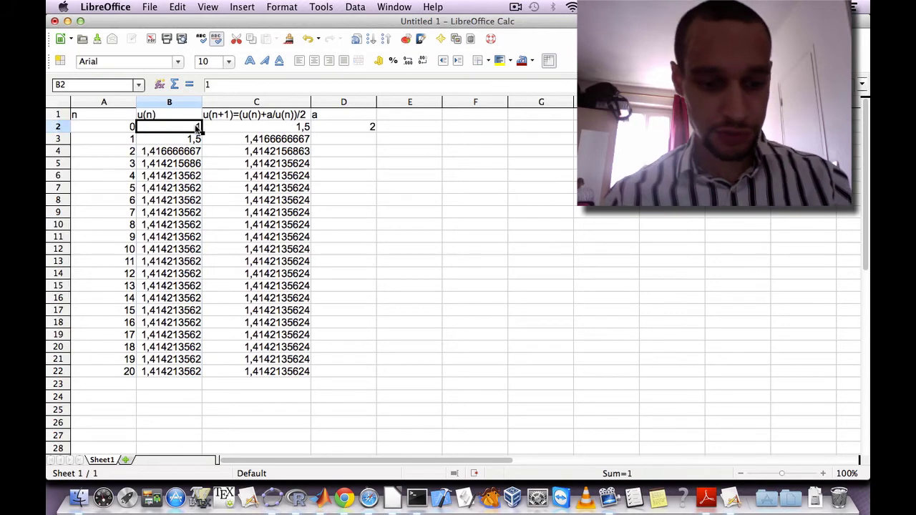
text(1000)
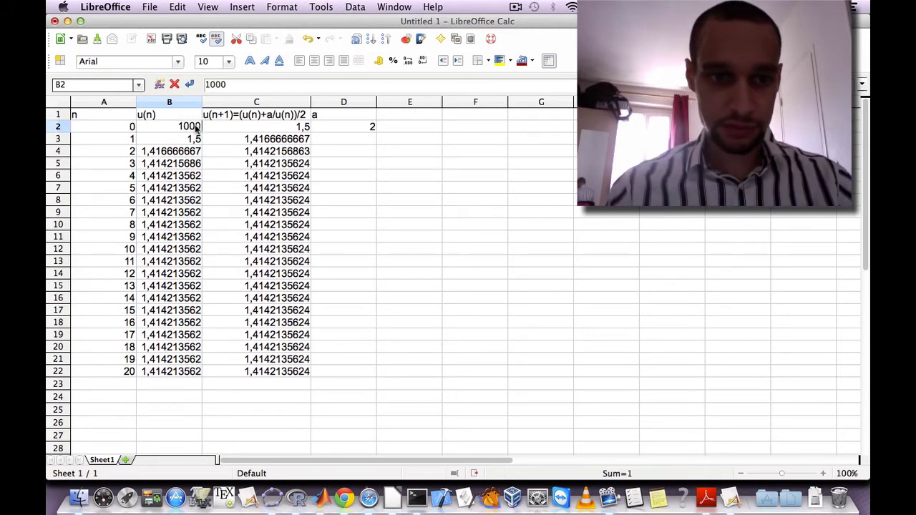
key(BackSpace)
key(BackSpace)
key(Return)
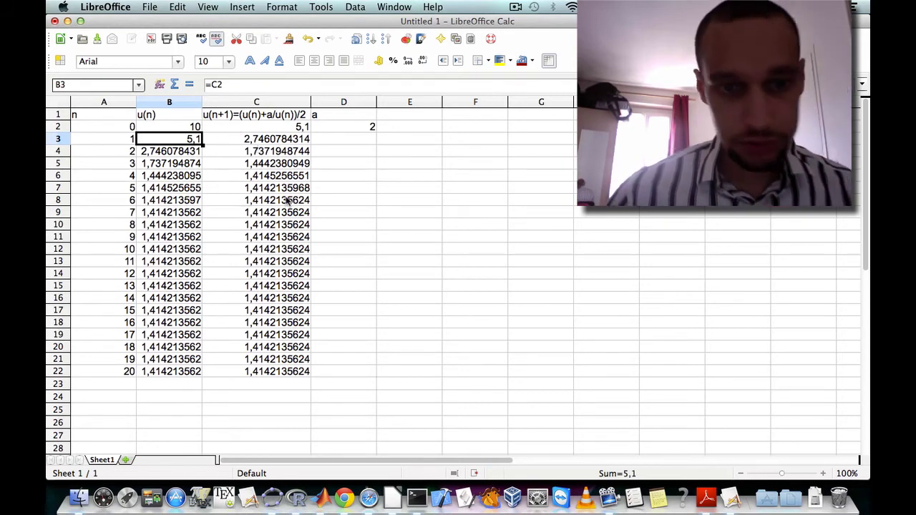
Set the initial value of u(n) in B2 to 100
click(197, 130)
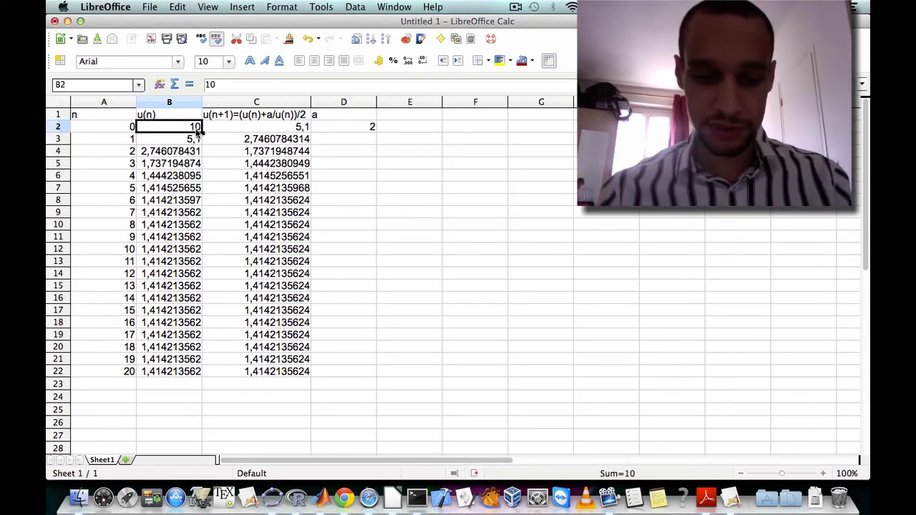
text(100)
key(Return)
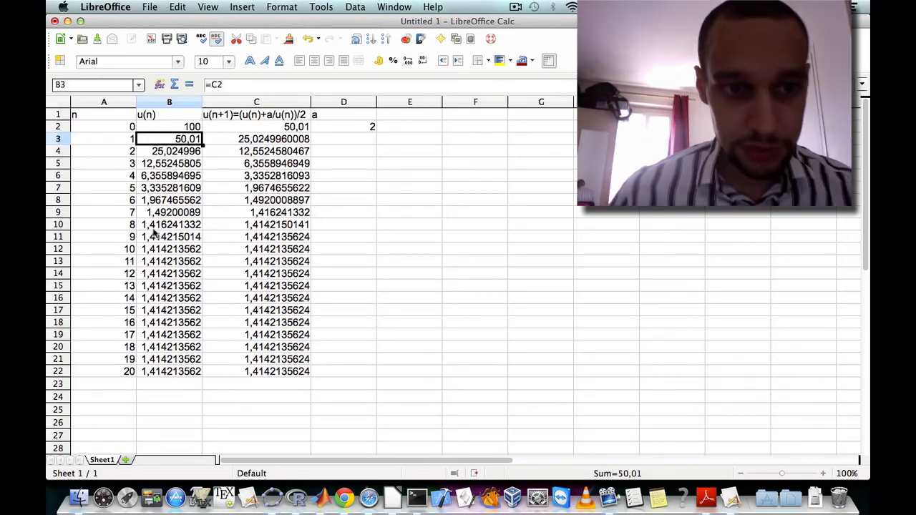
Set the initial value of u(n) in B2 to 1000
click(192, 128)
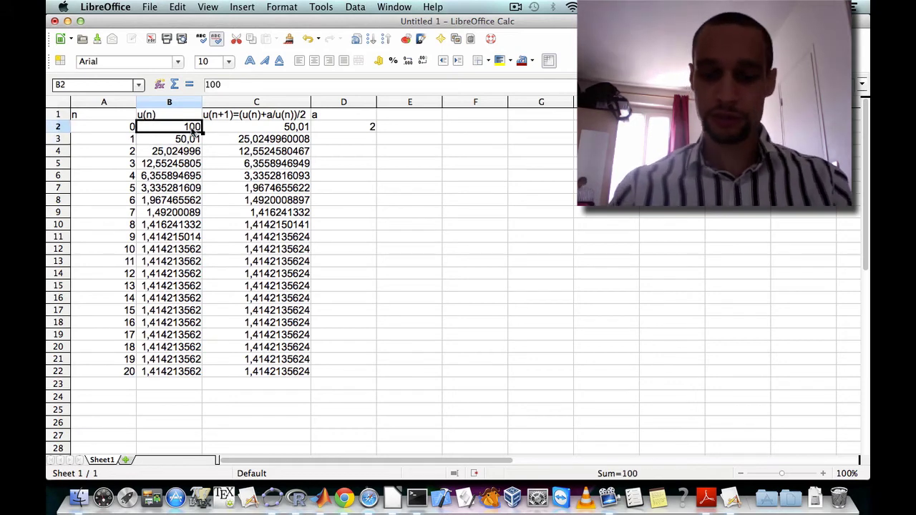
text(1000)
key(Return)
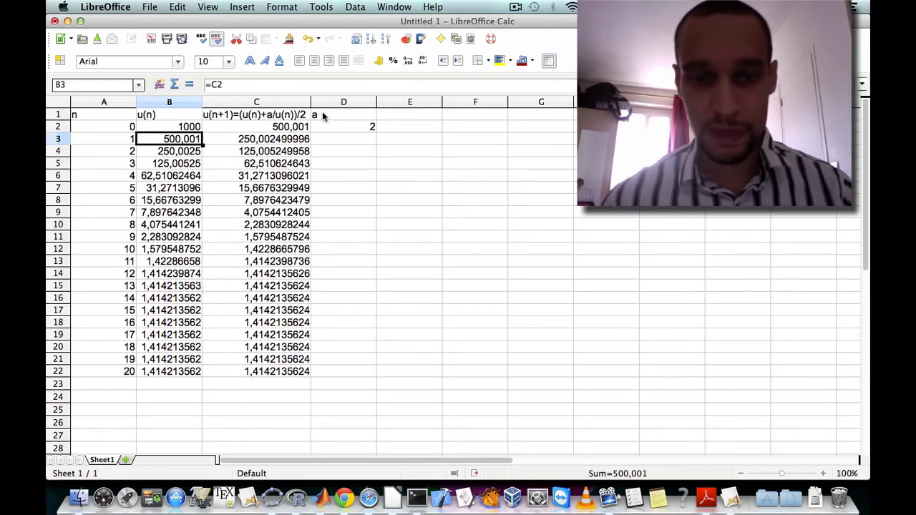
Change the parameter a in D2 to 3
click(358, 128)
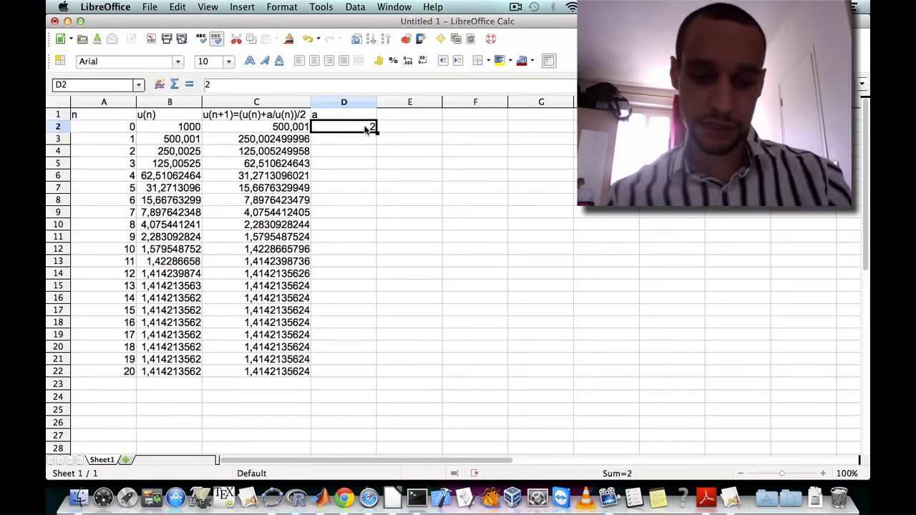
text(3)
key(Return)
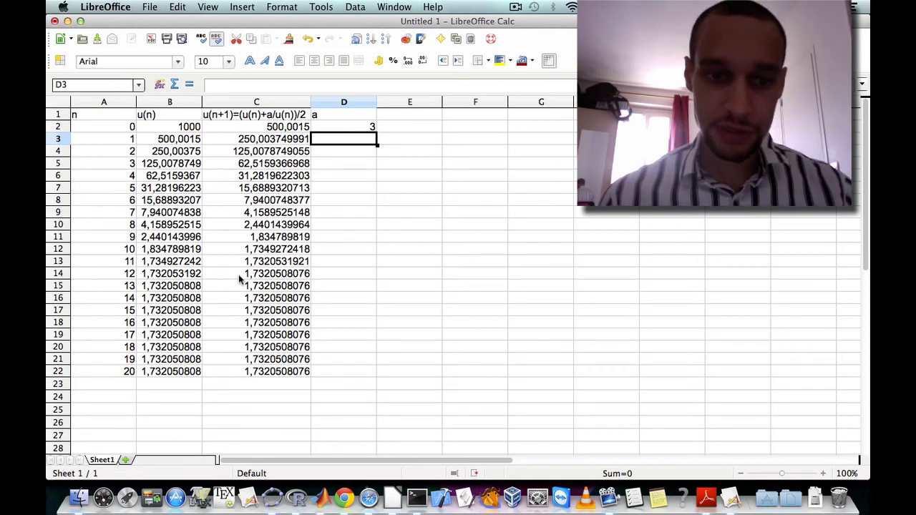
Reset the initial value of u(n) in B2 to 1
click(363, 125)
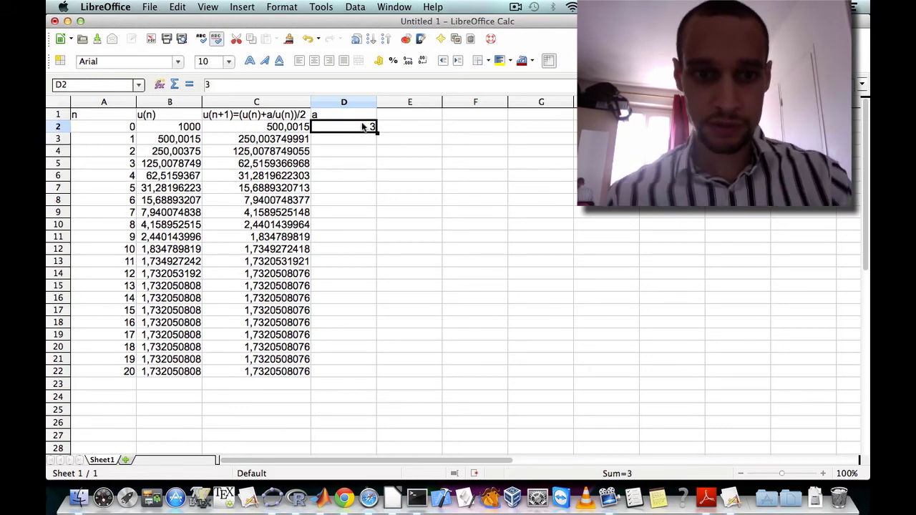
click(193, 127)
text(1)
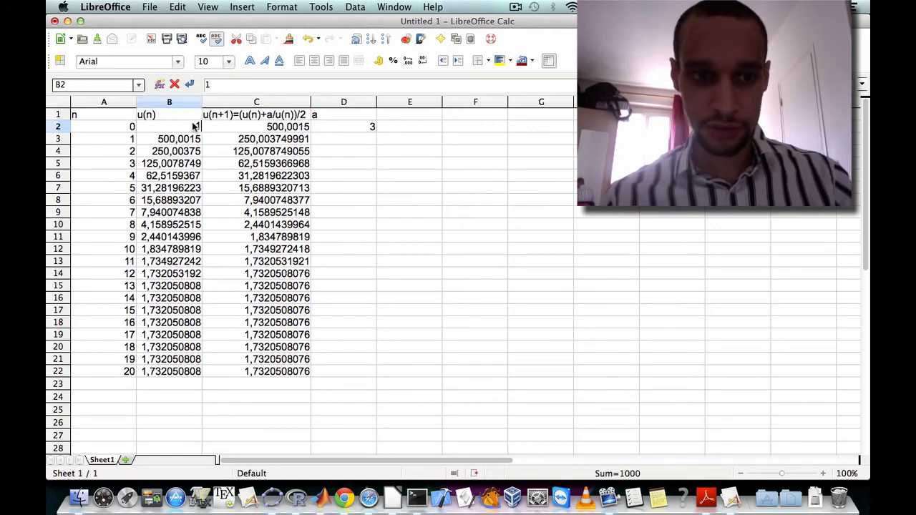
key(Return)
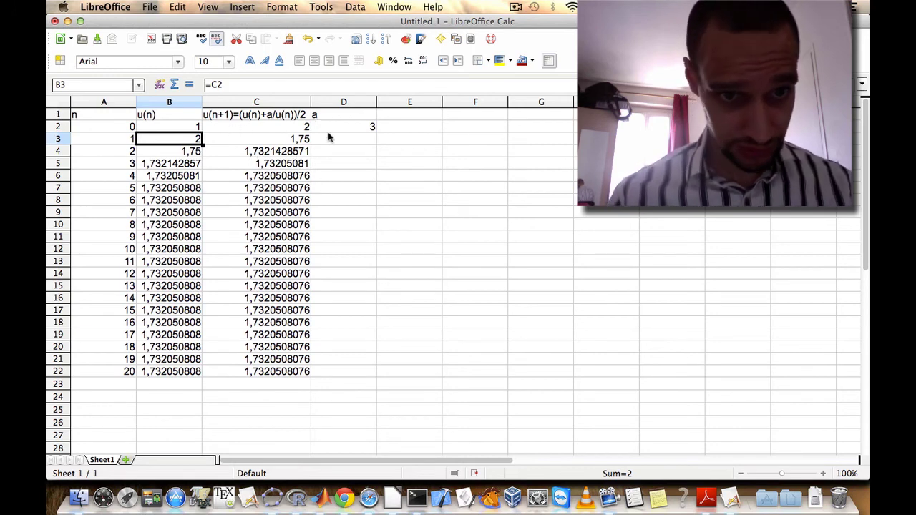
Change the parameter a in D2 to 5
click(356, 127)
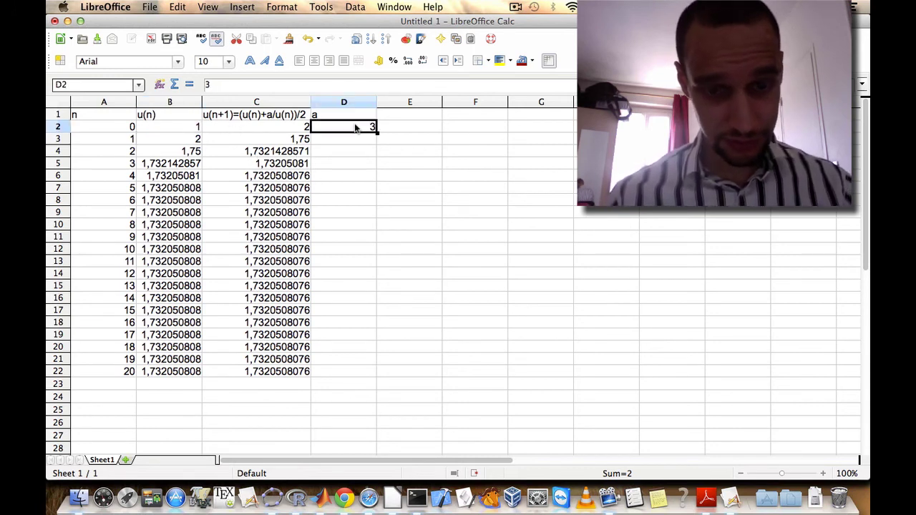
text(5)
key(Return)
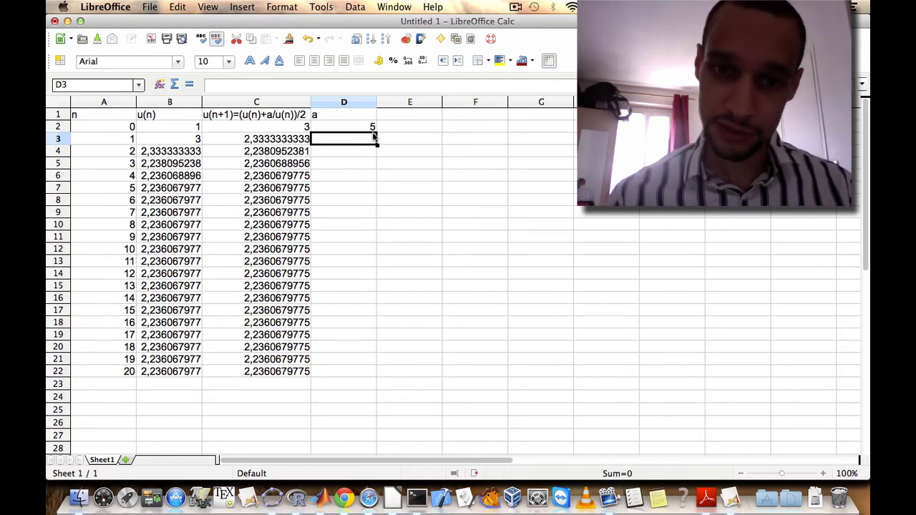
Change the parameter a in D2 to 7
click(373, 127)
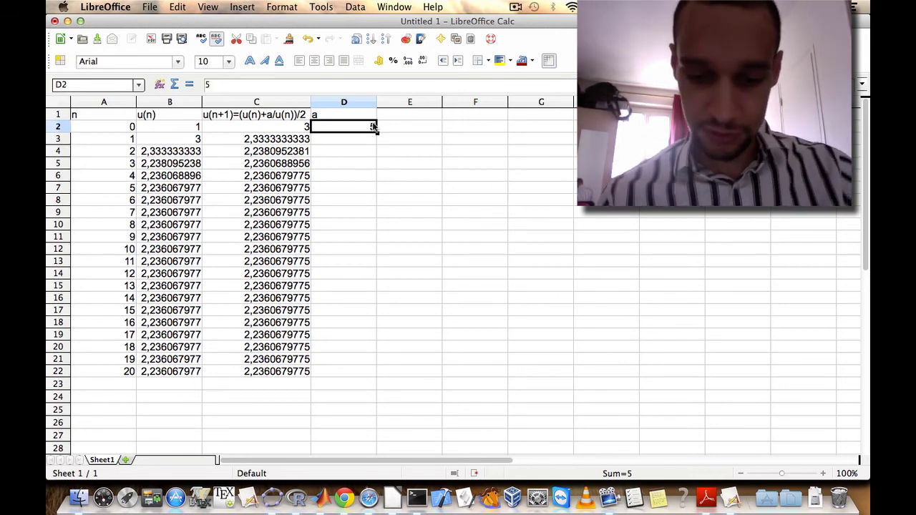
text(7)
key(Return)
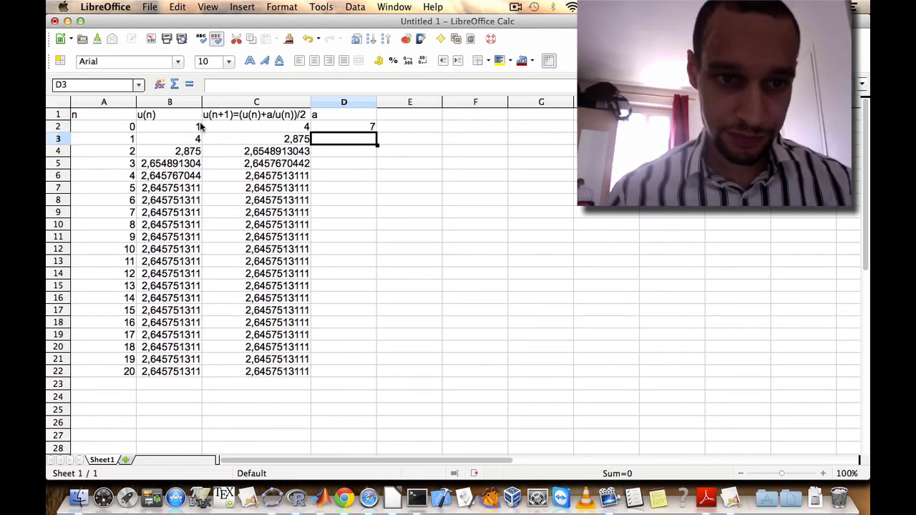
Set the initial value of u(n) in B2 to 100000
click(202, 127)
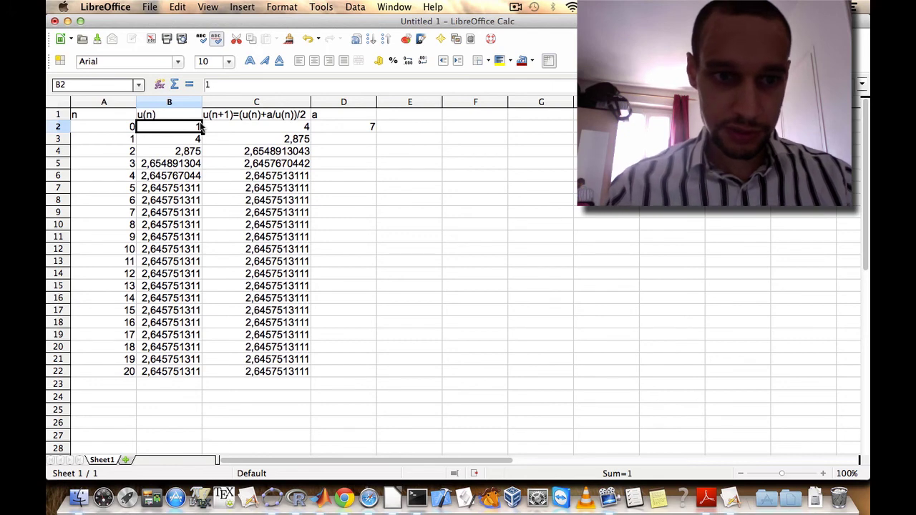
text(100000)
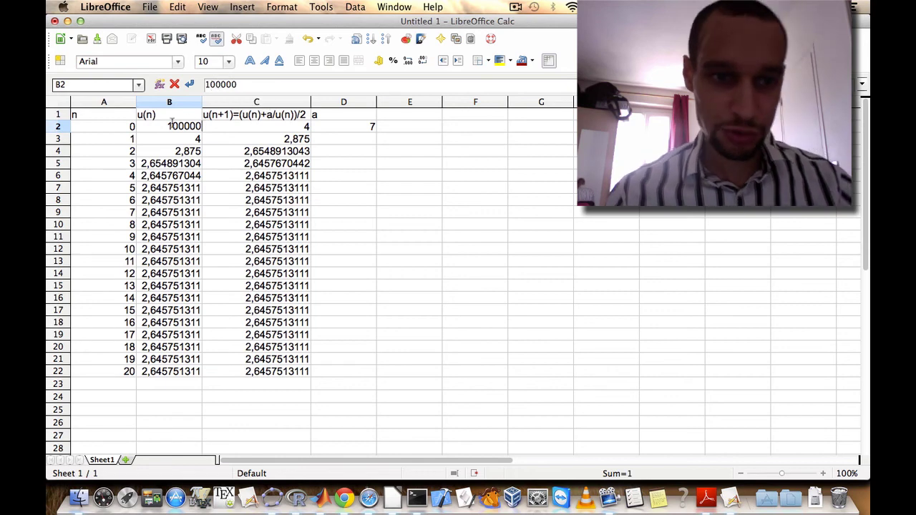
key(Return)
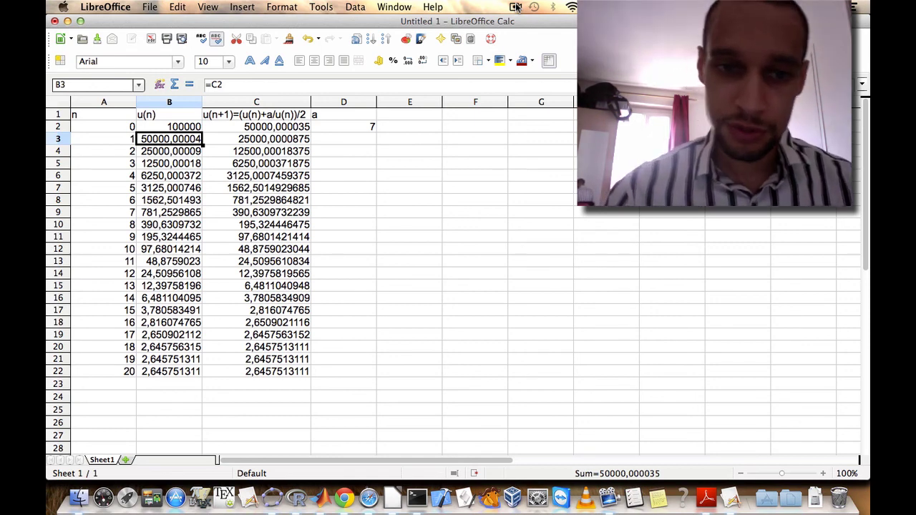
click(517, 7)
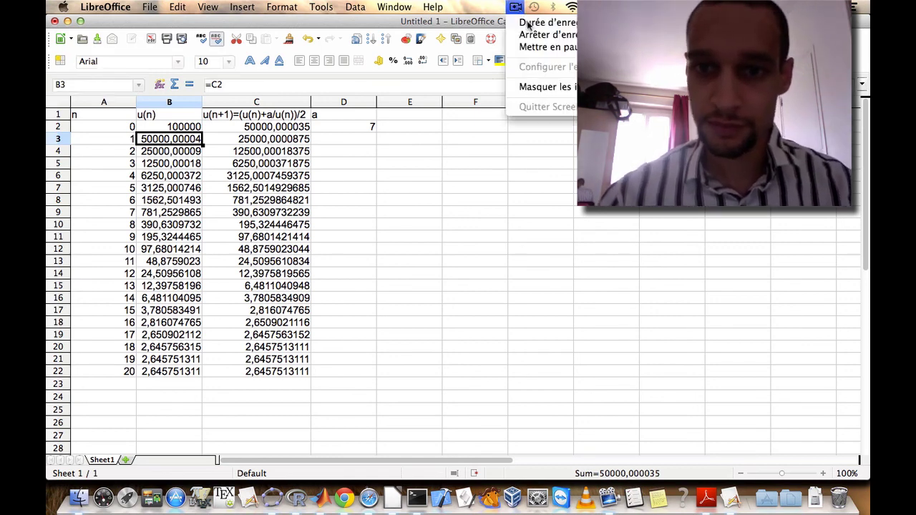